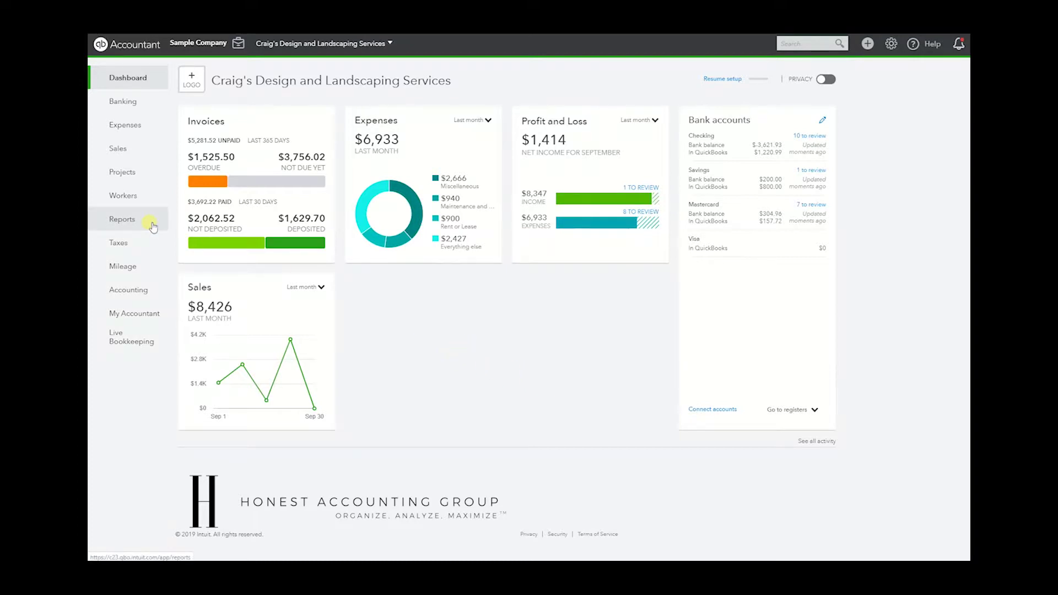
Step: Search reports for 'transaction', open Transaction List by Date, and show its customisation options
click(151, 226)
click(627, 109)
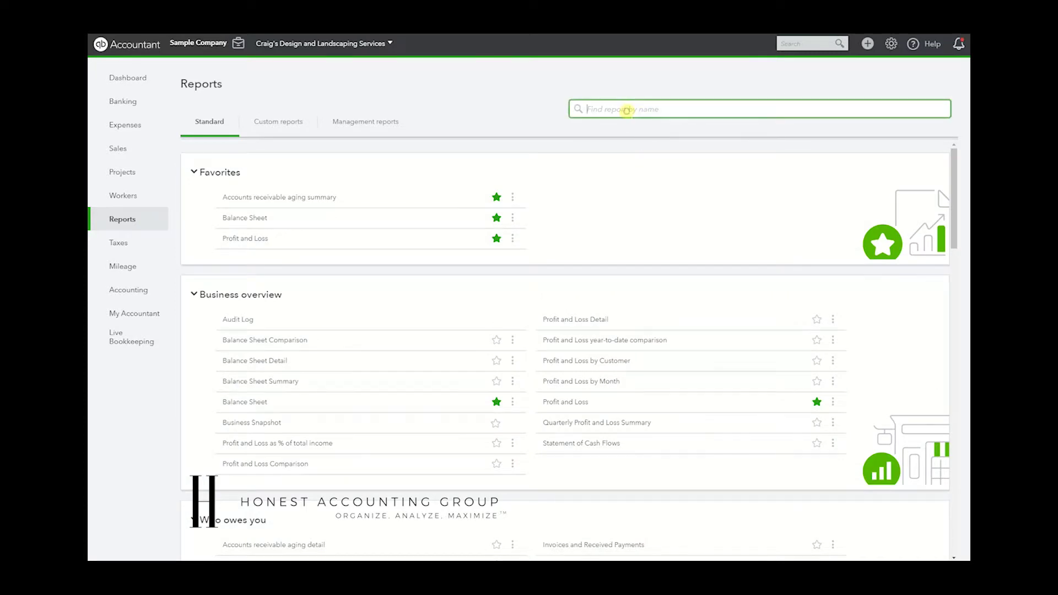
text(transaction)
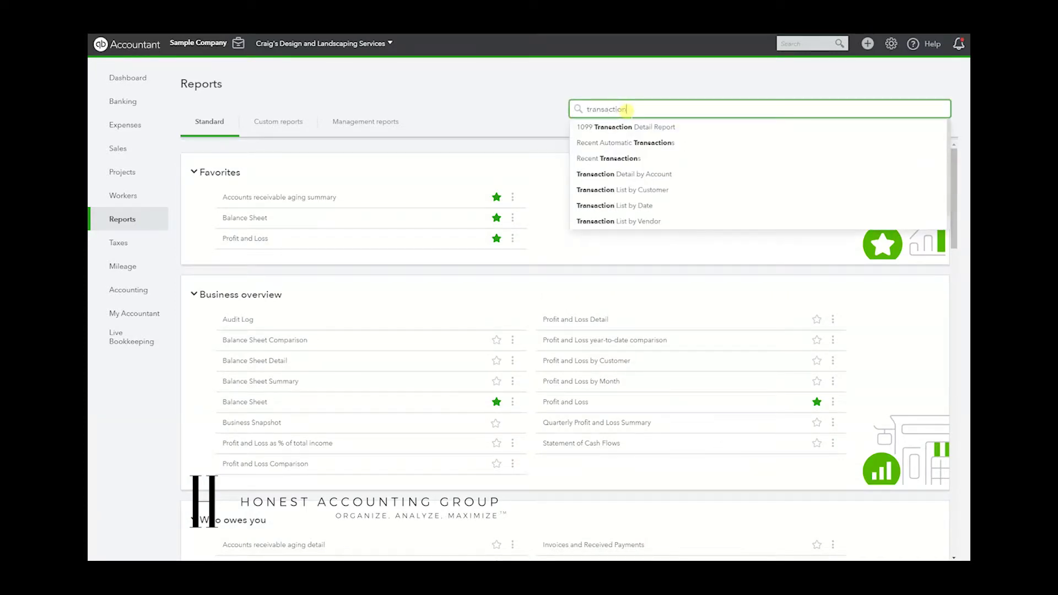
text(s)
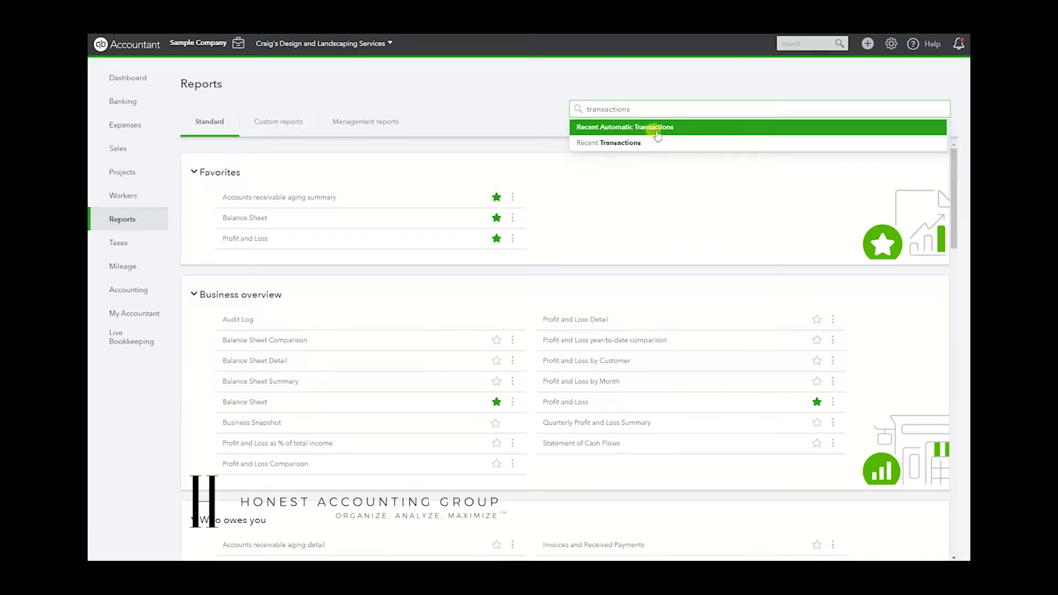
click(633, 108)
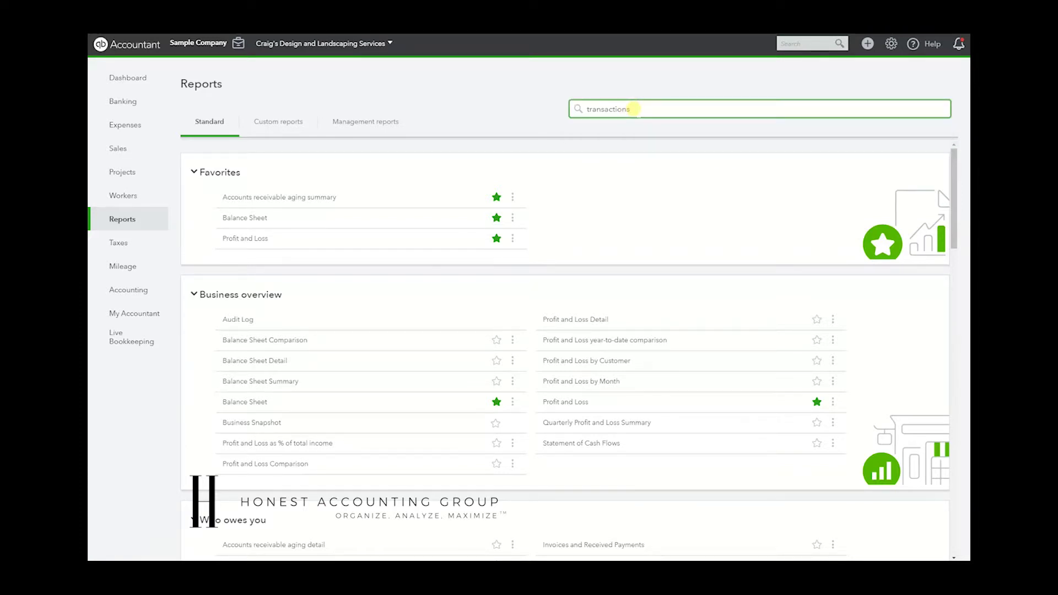
key(BackSpace)
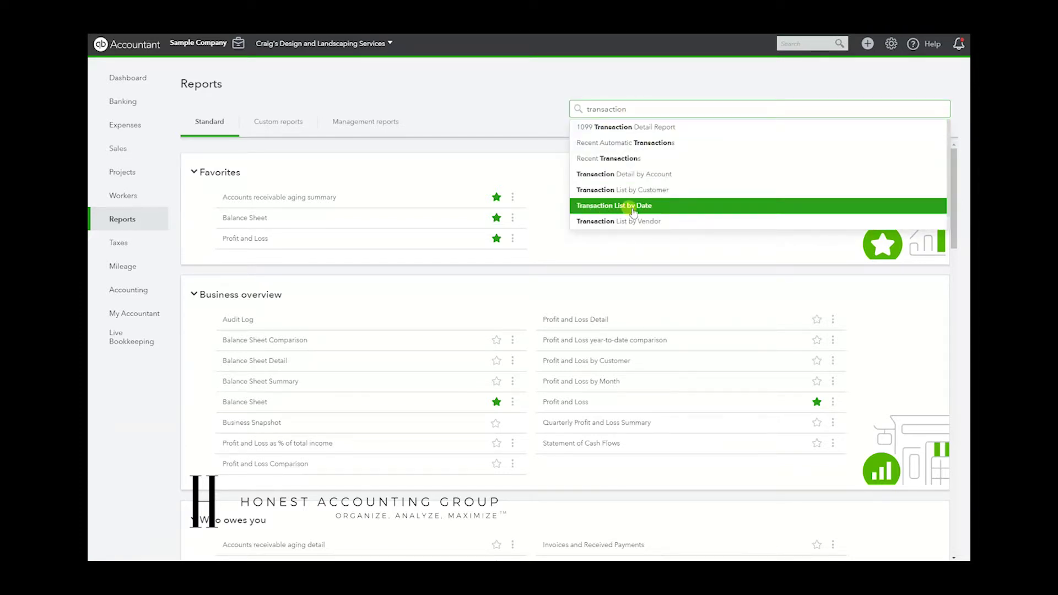
click(665, 208)
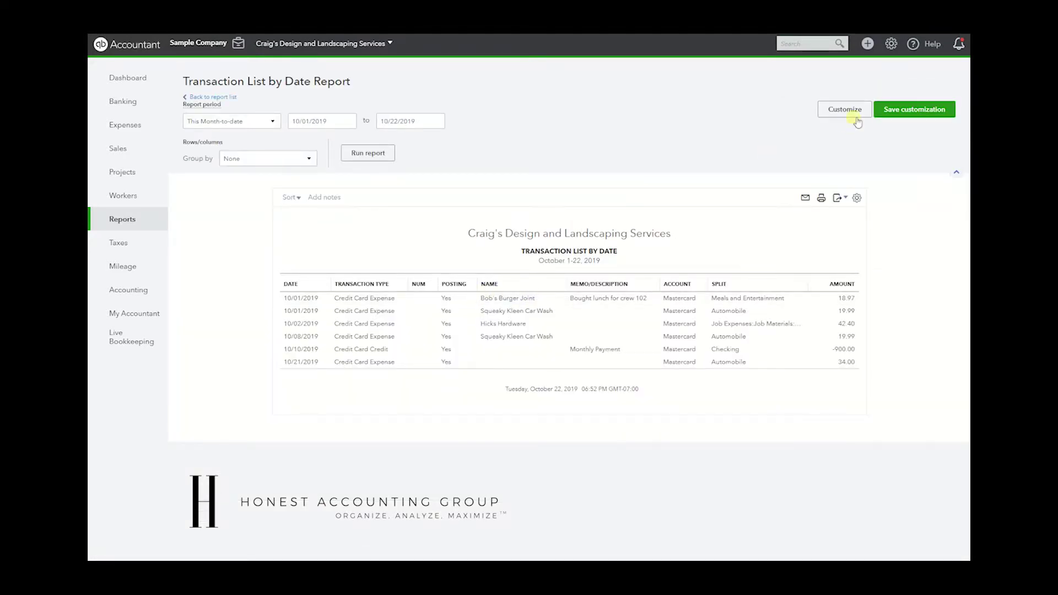
click(844, 111)
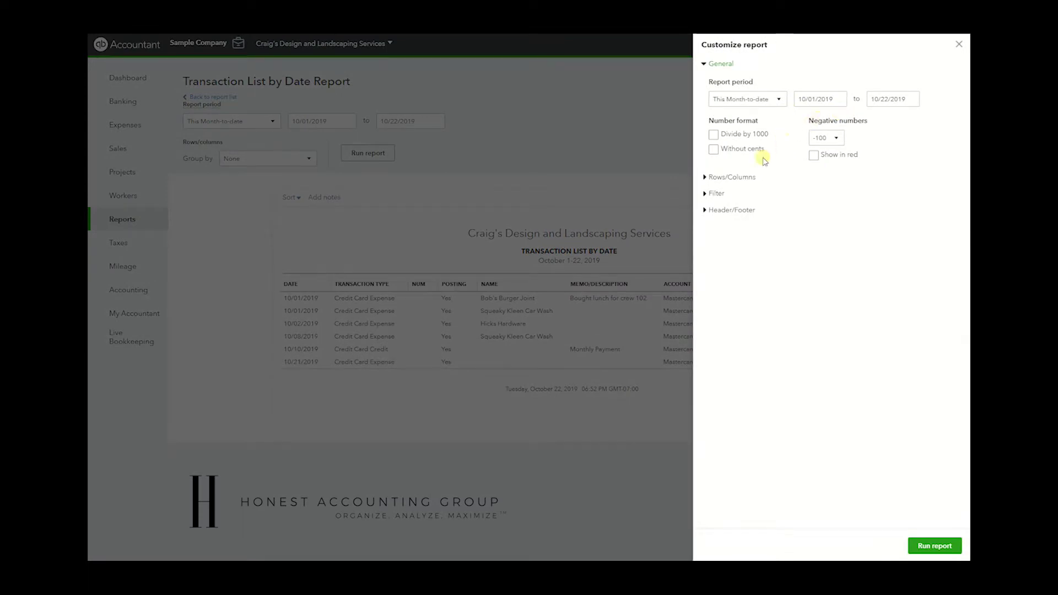
Step: Filter the report to the Check transaction type
click(720, 194)
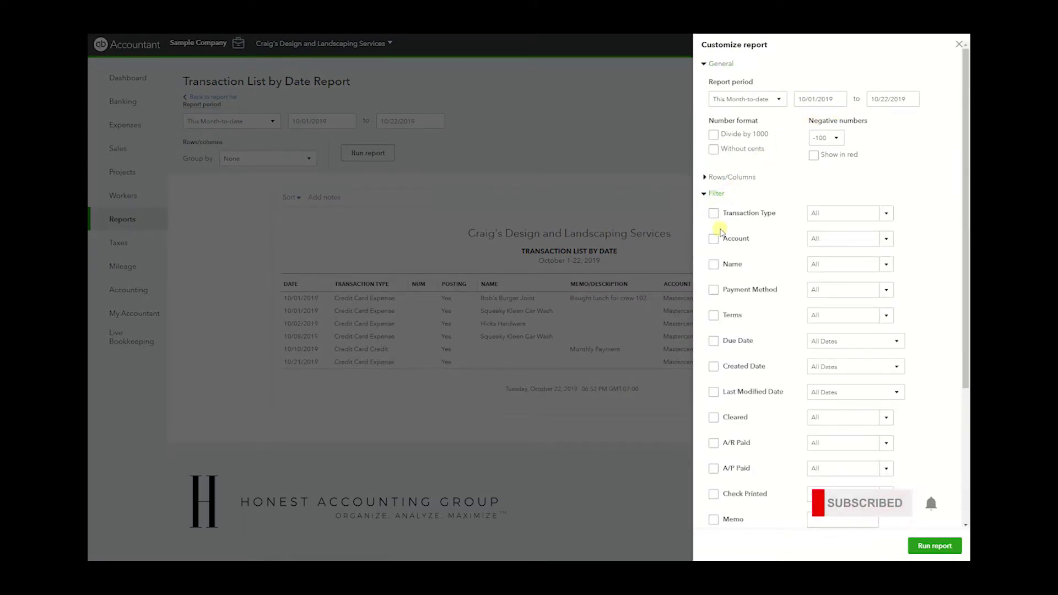
click(714, 214)
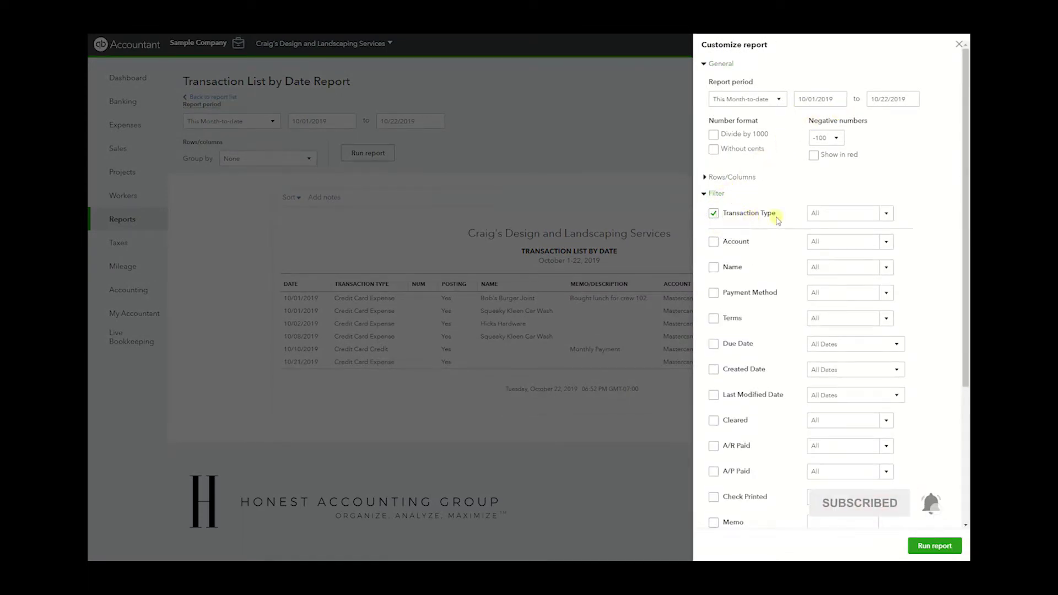
click(888, 215)
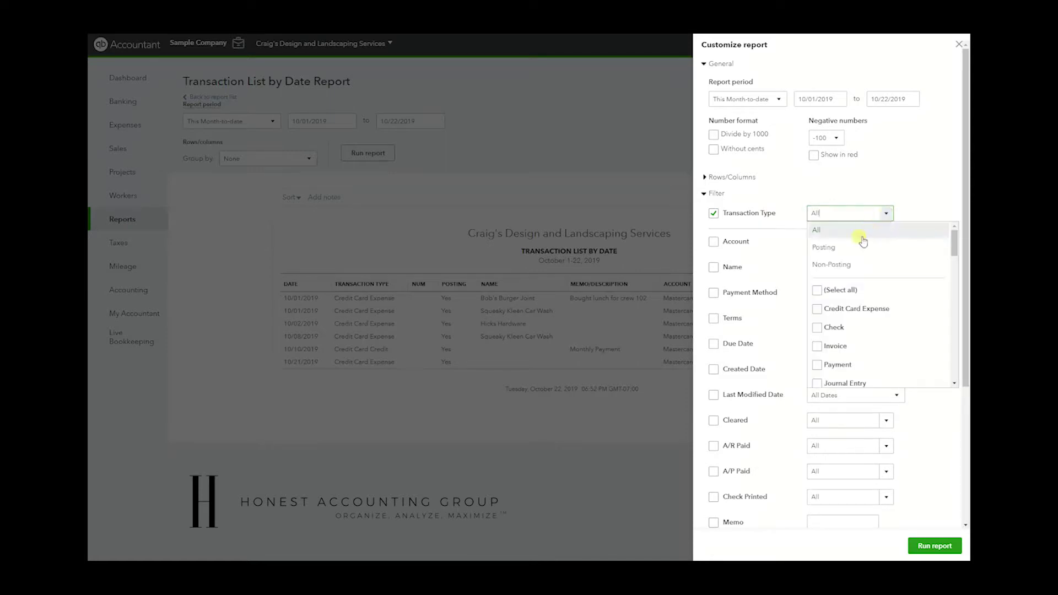
click(817, 327)
click(923, 210)
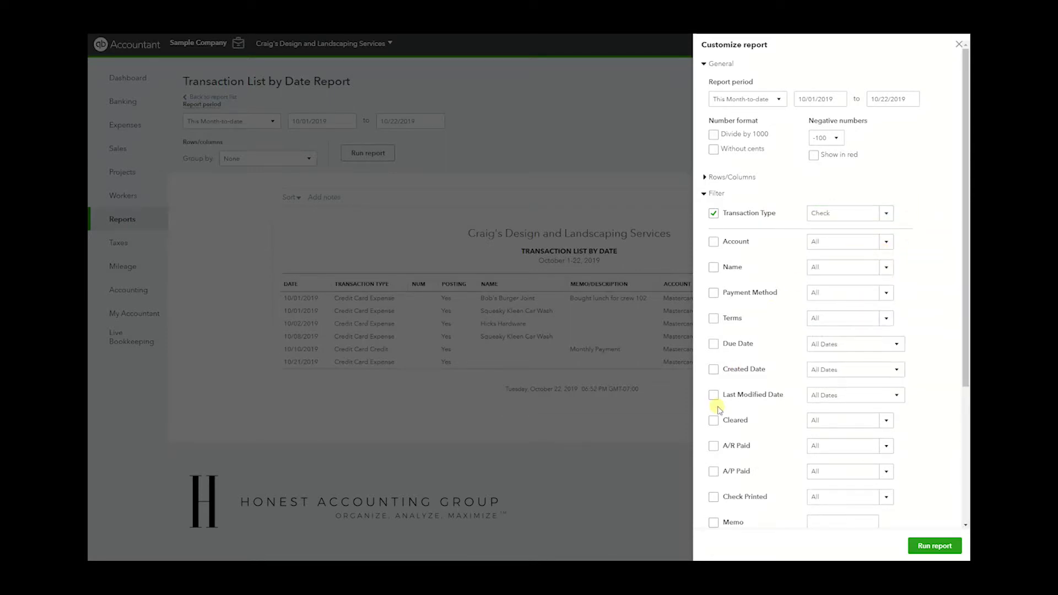
scroll(723, 411, down, 3)
Step: Add a memo filter matching 'Void' and rerun the report
click(715, 425)
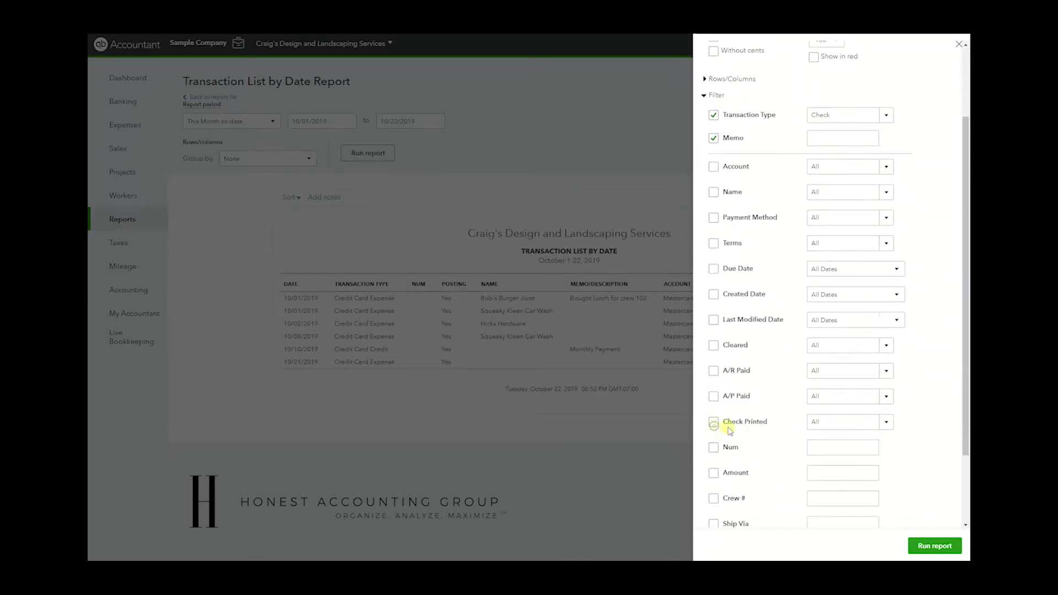
scroll(748, 362, up, 3)
click(823, 235)
text(Void)
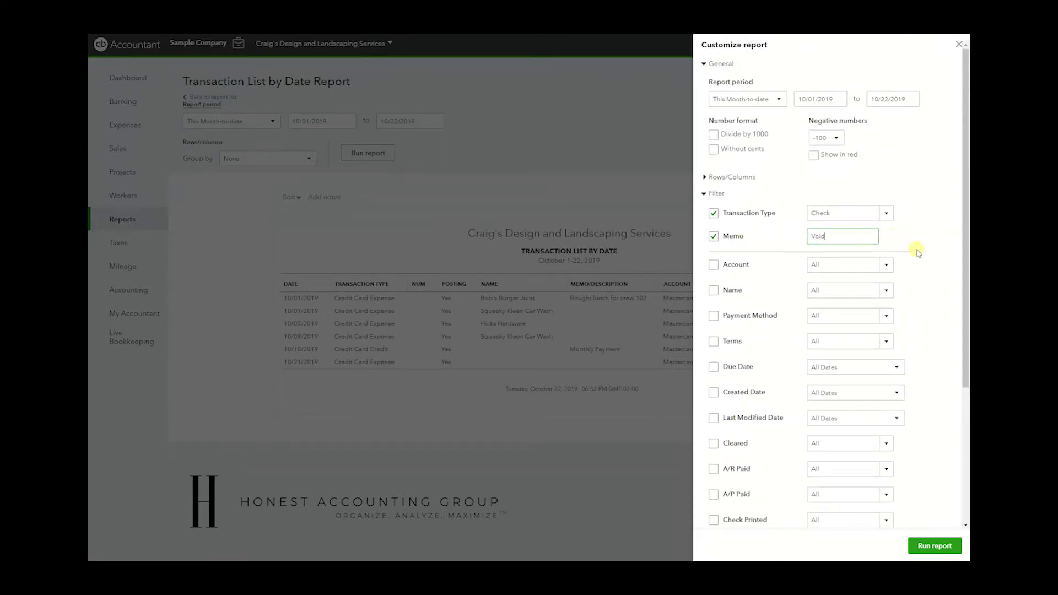
click(926, 546)
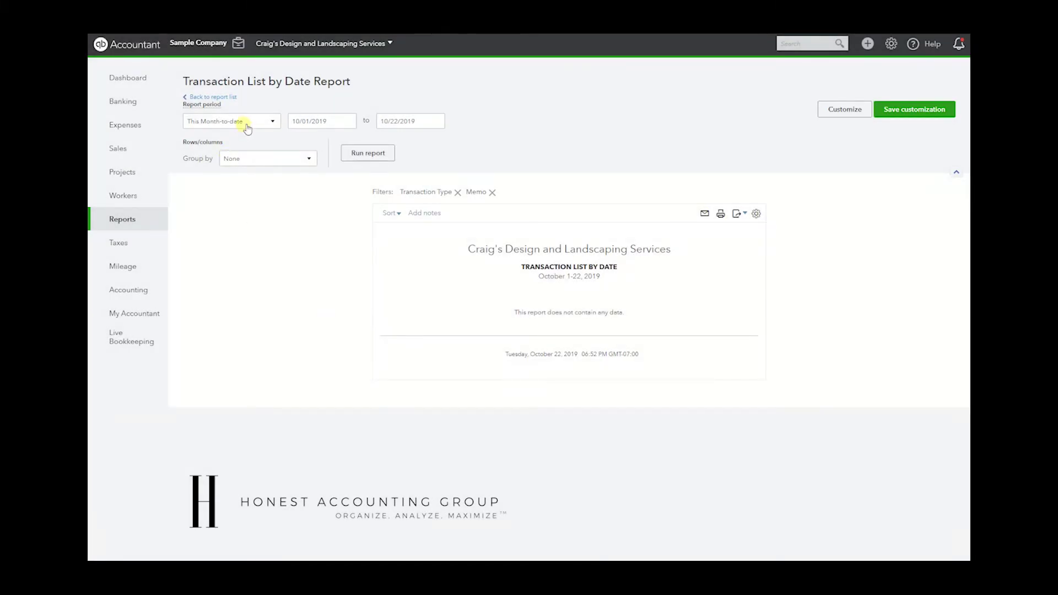
Step: Set the report period to All Dates and rerun the report
click(246, 129)
click(362, 156)
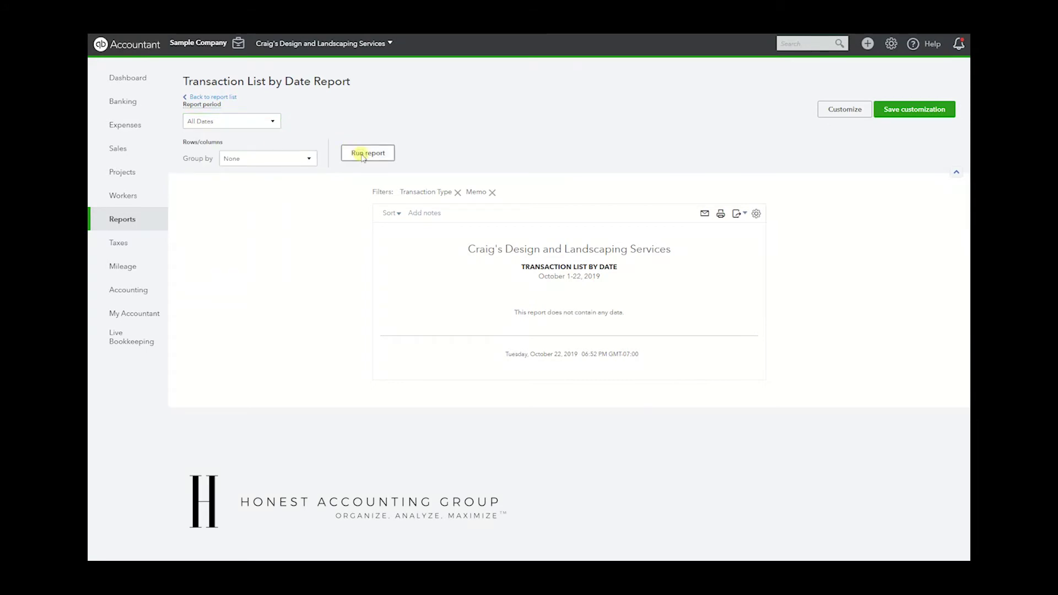